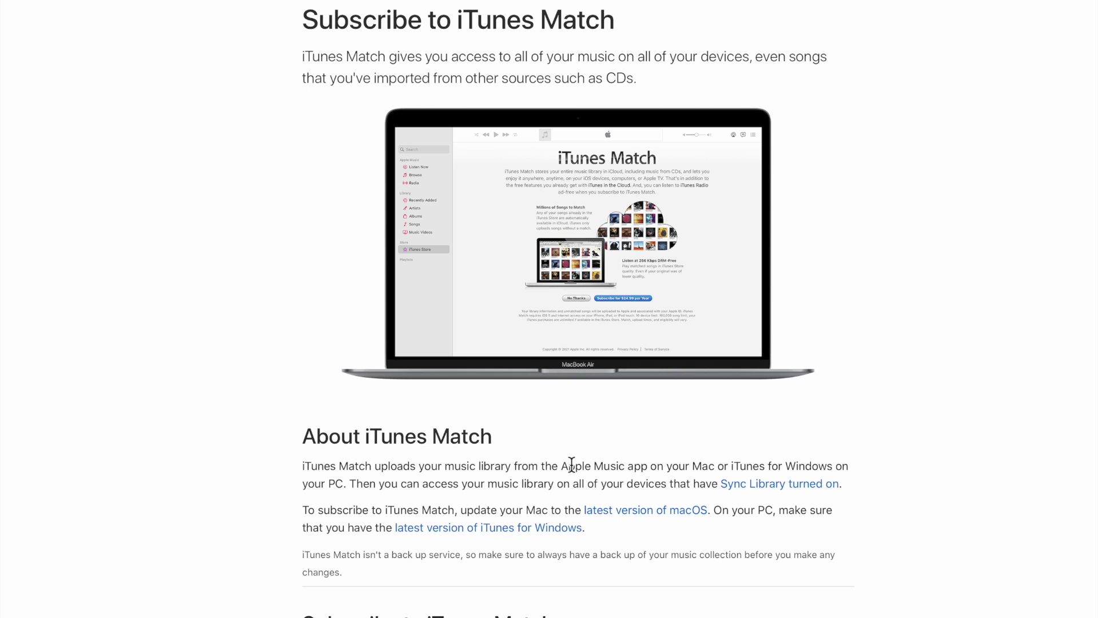
Step: Scroll the iTunes Store page down to the footer, where Features lists Purchased and iTunes Match
scroll(572, 464, "down", 7)
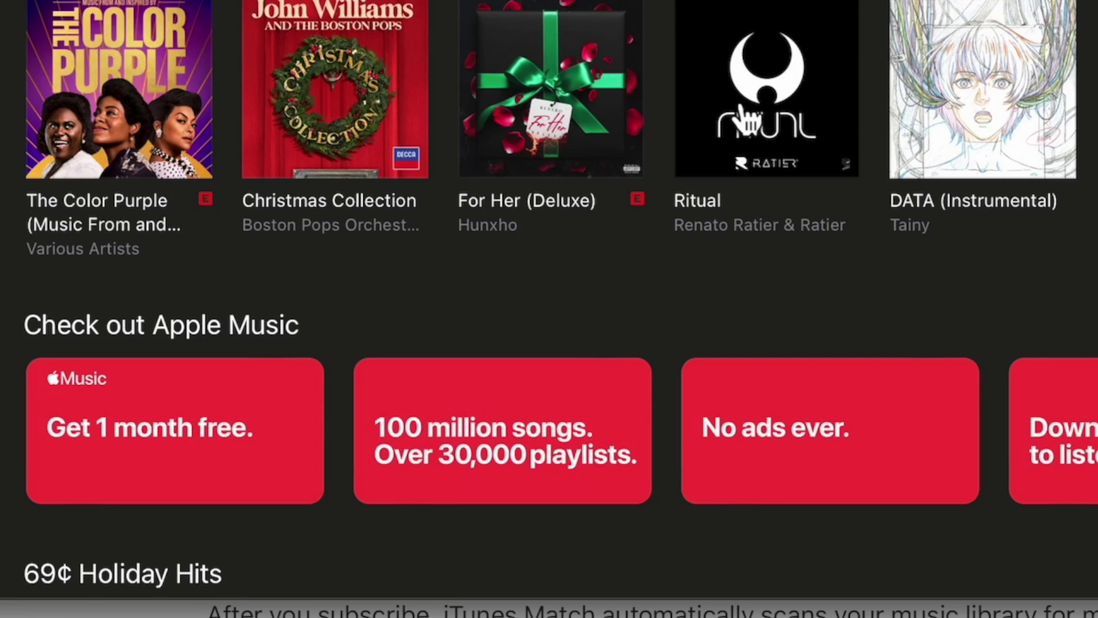
scroll(539, 392, "down", 10)
scroll(747, 120, "down", 15)
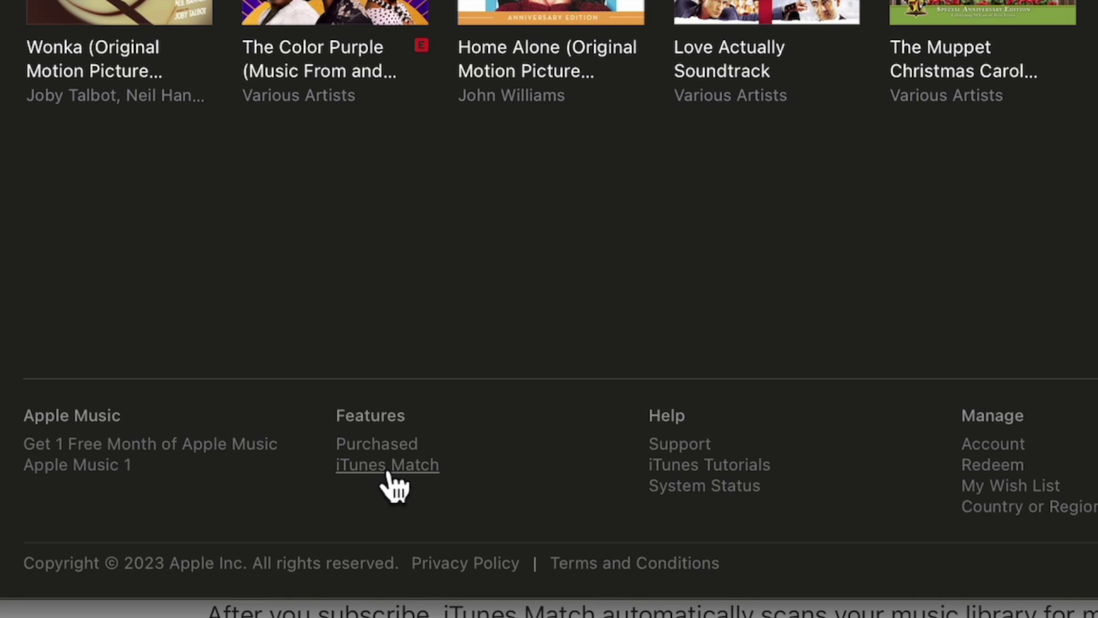
Step: Follow the iTunes Match link in the store footer
left_click(381, 463)
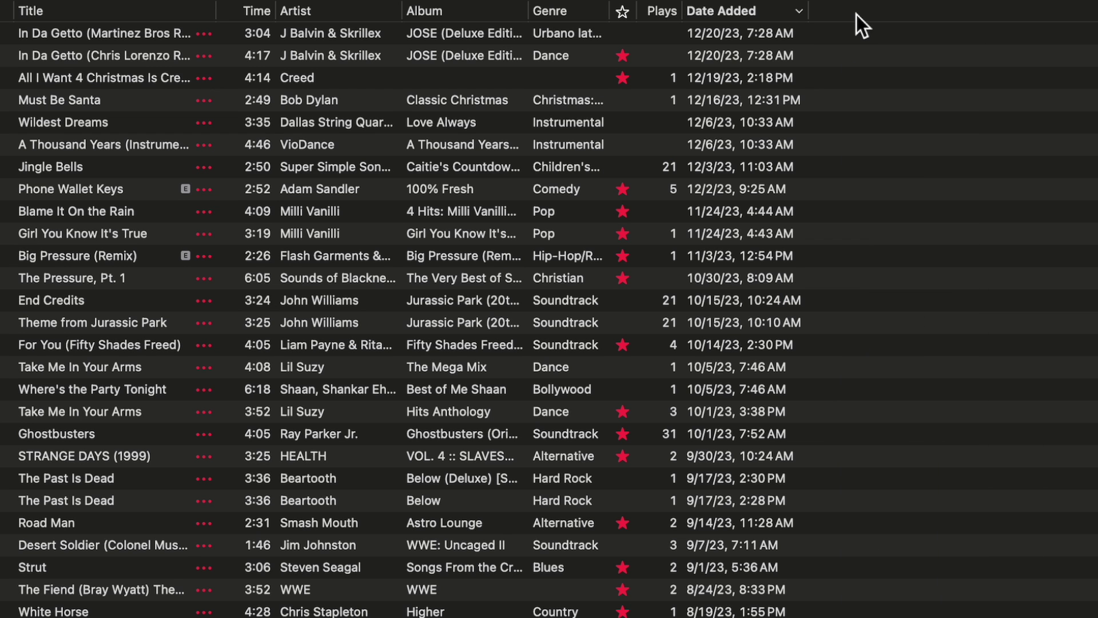
Step: Show the Cloud Download and Cloud Status columns in the song list
right_click(856, 14)
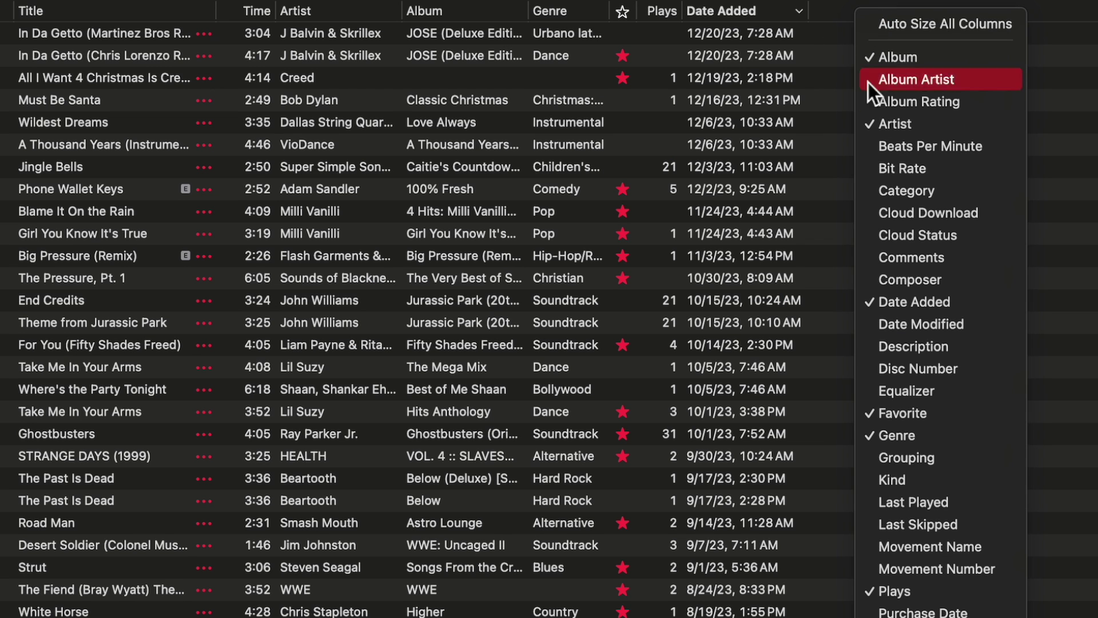
left_click(917, 222)
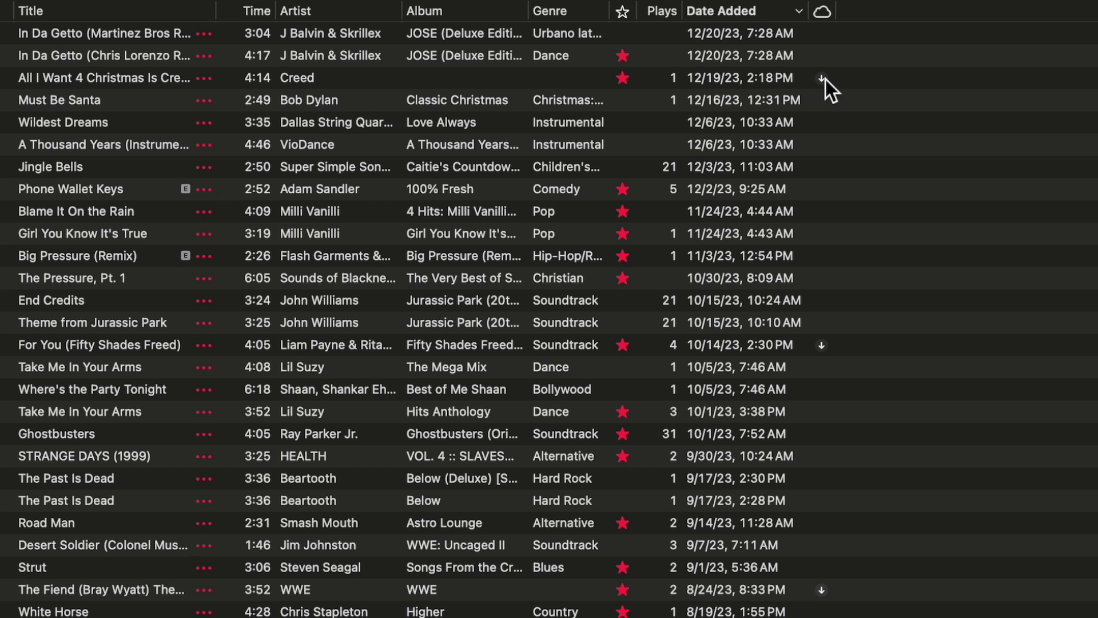
right_click(846, 13)
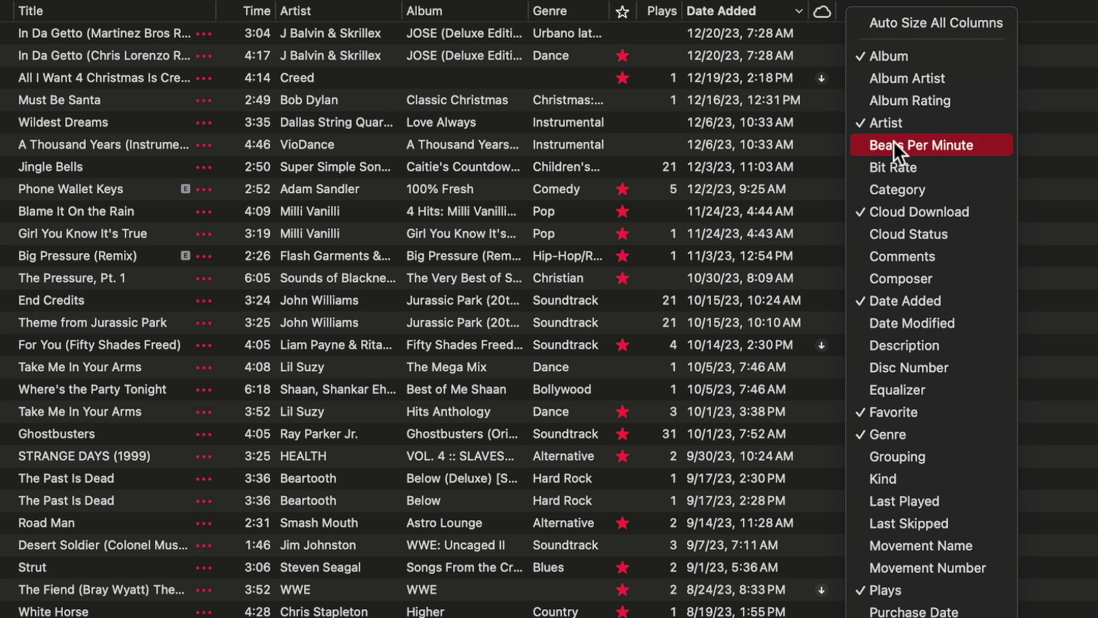
left_click(886, 234)
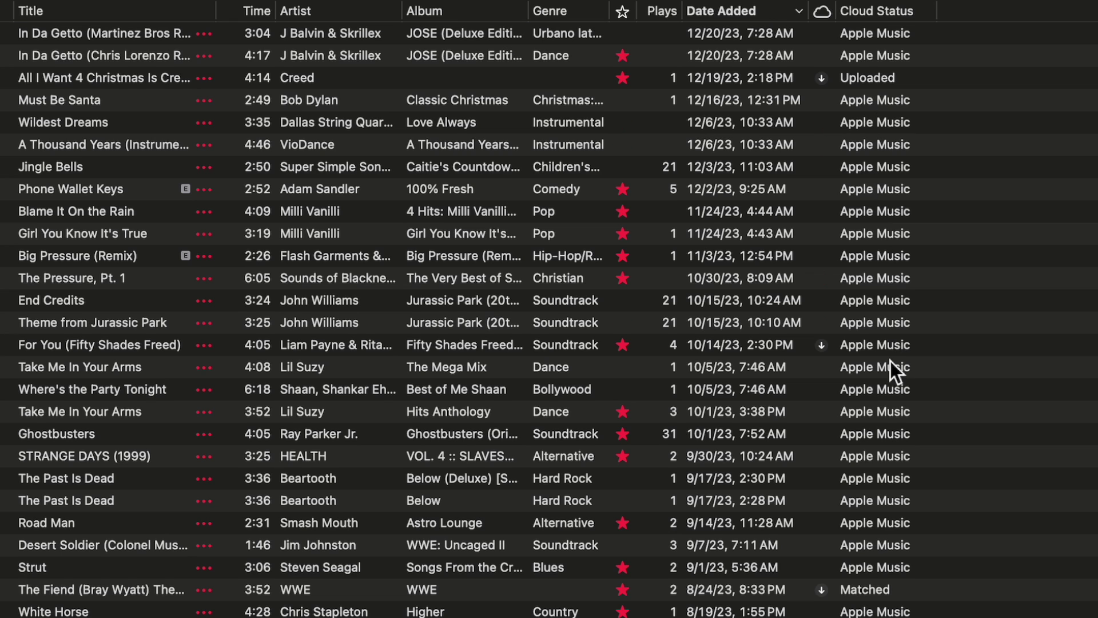
Step: Sort the song list by the Cloud Status column
scroll(869, 91, "down", 10)
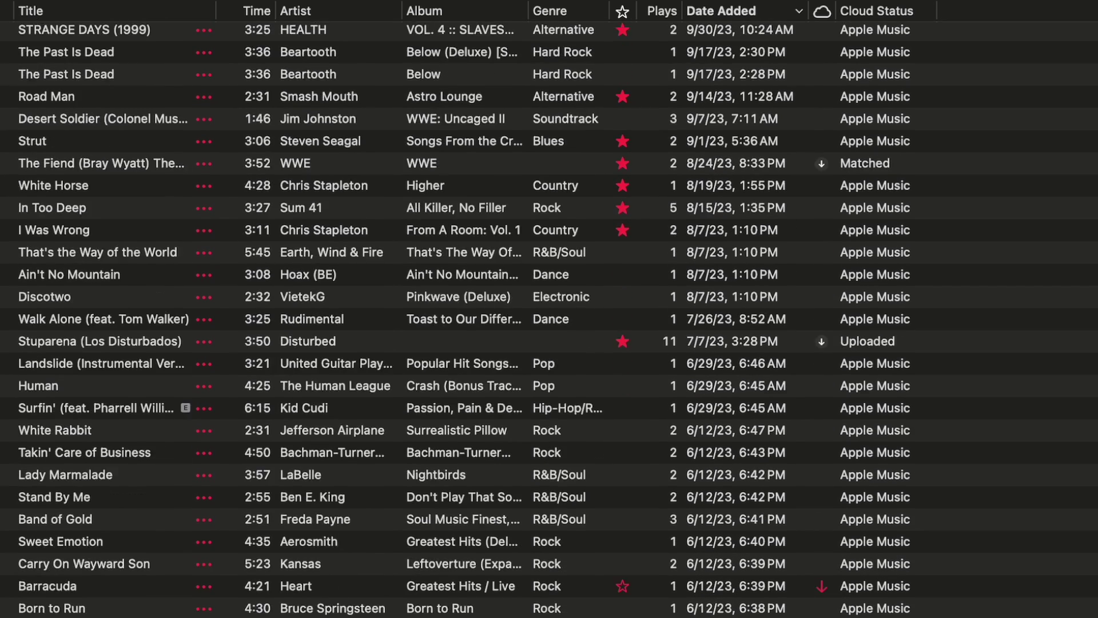
left_click(884, 12)
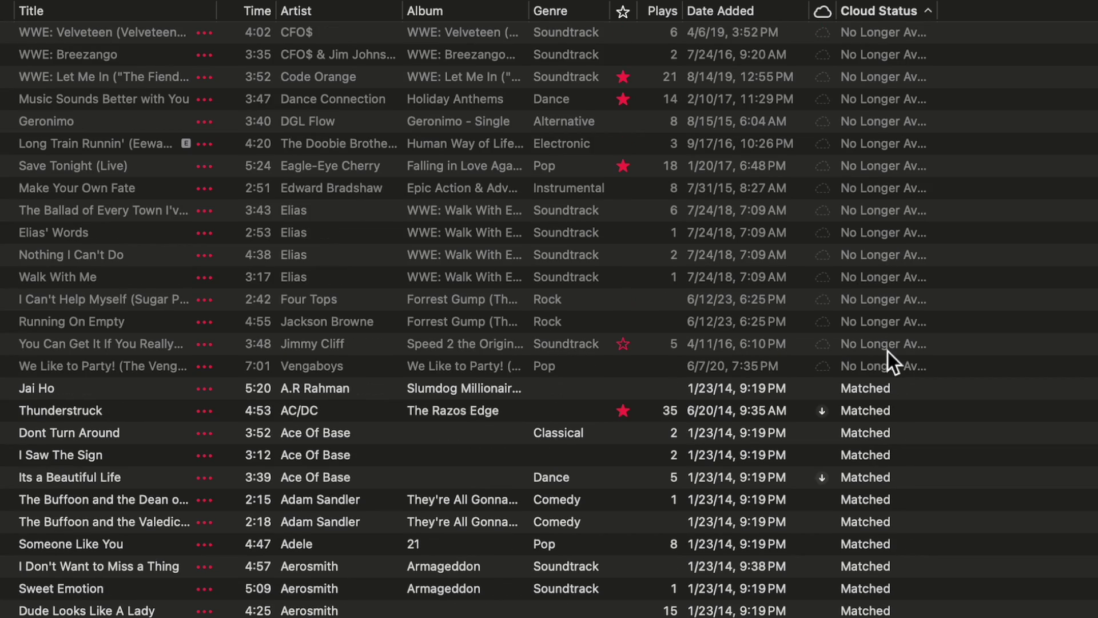
scroll(888, 352, "down", 20)
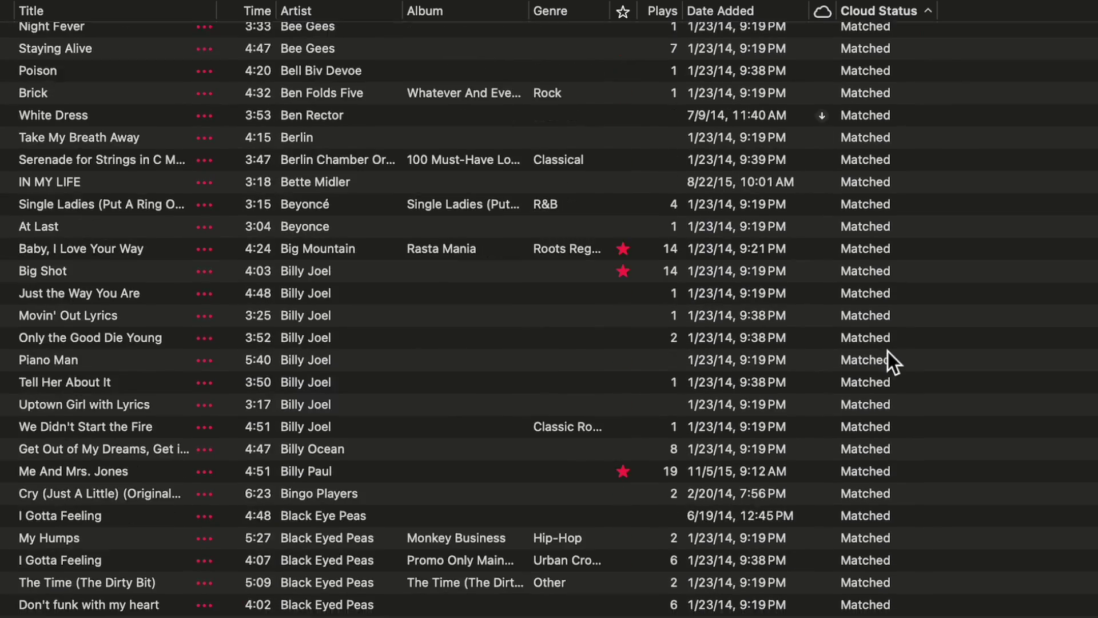
scroll(888, 352, "up", 20)
scroll(888, 351, "down", 20)
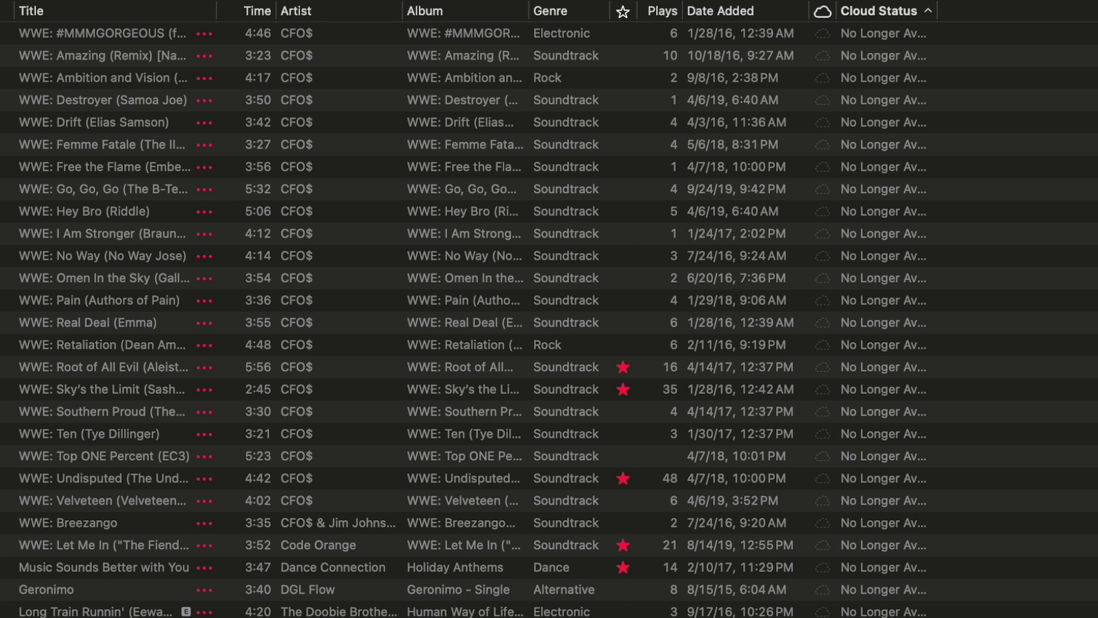
Step: Select Geronimo and the track below it, then scroll through the Matched songs
left_click(455, 598)
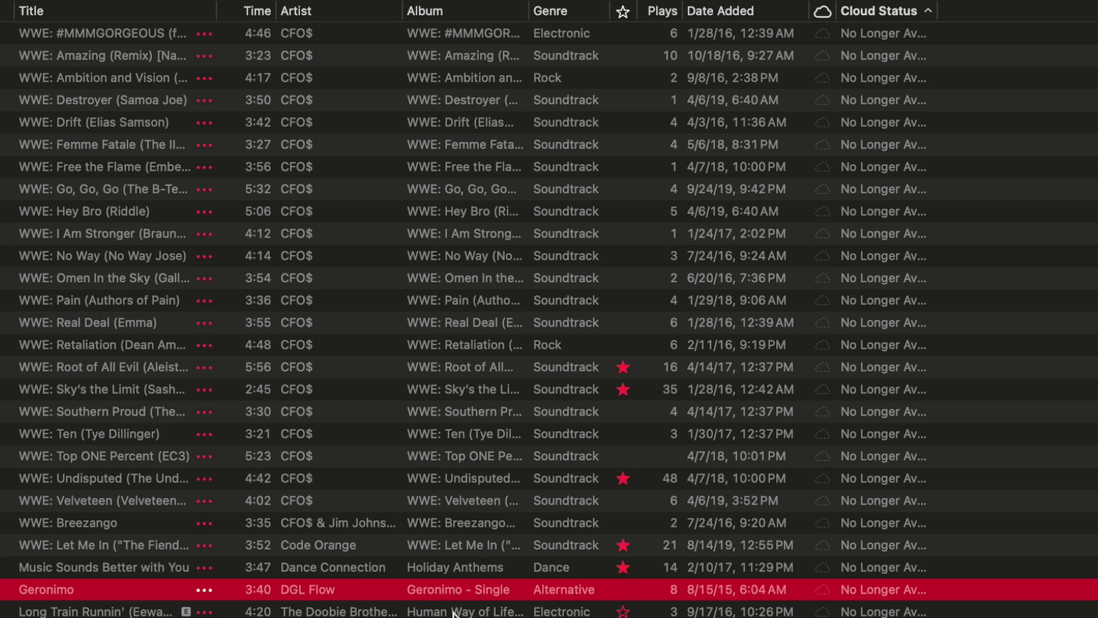
left_click(457, 610)
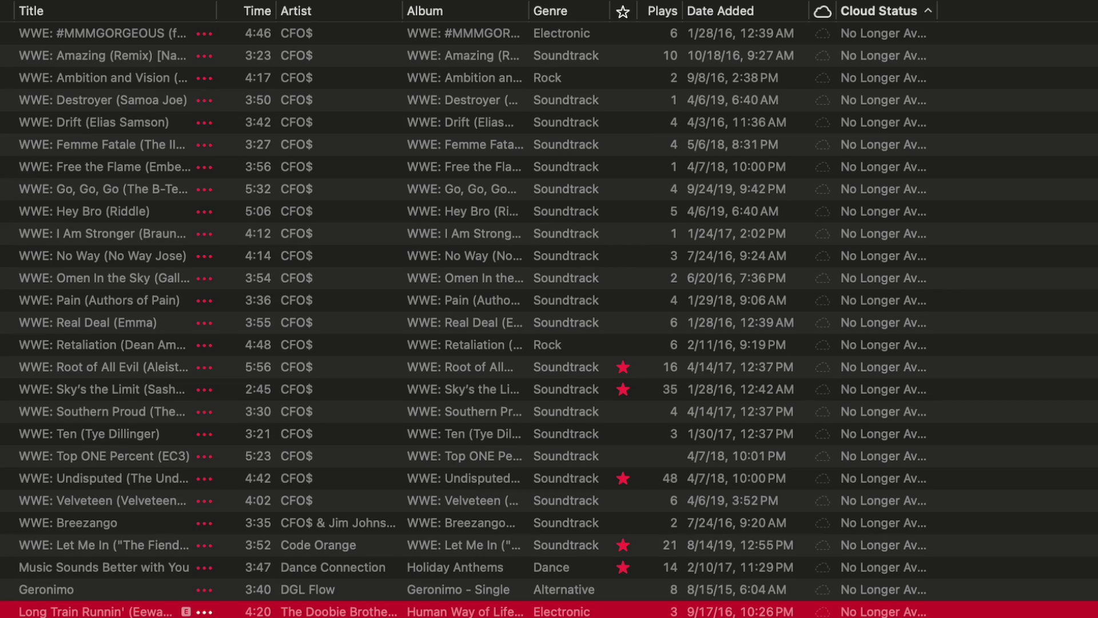
scroll(879, 223, "down", 20)
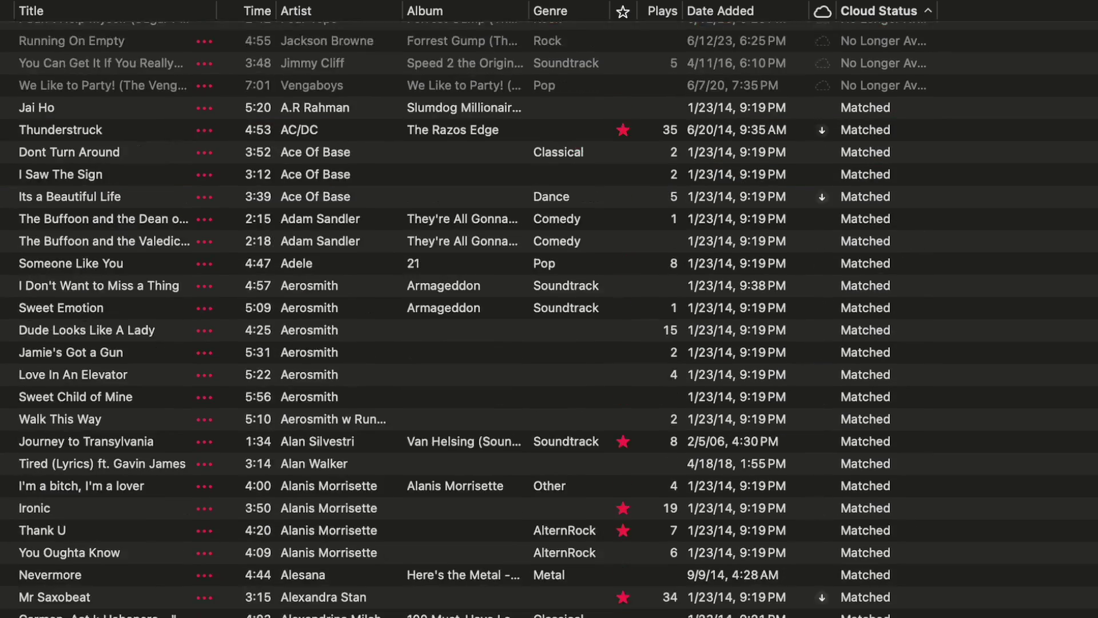
scroll(877, 221, "down", 20)
scroll(834, 237, "down", 2)
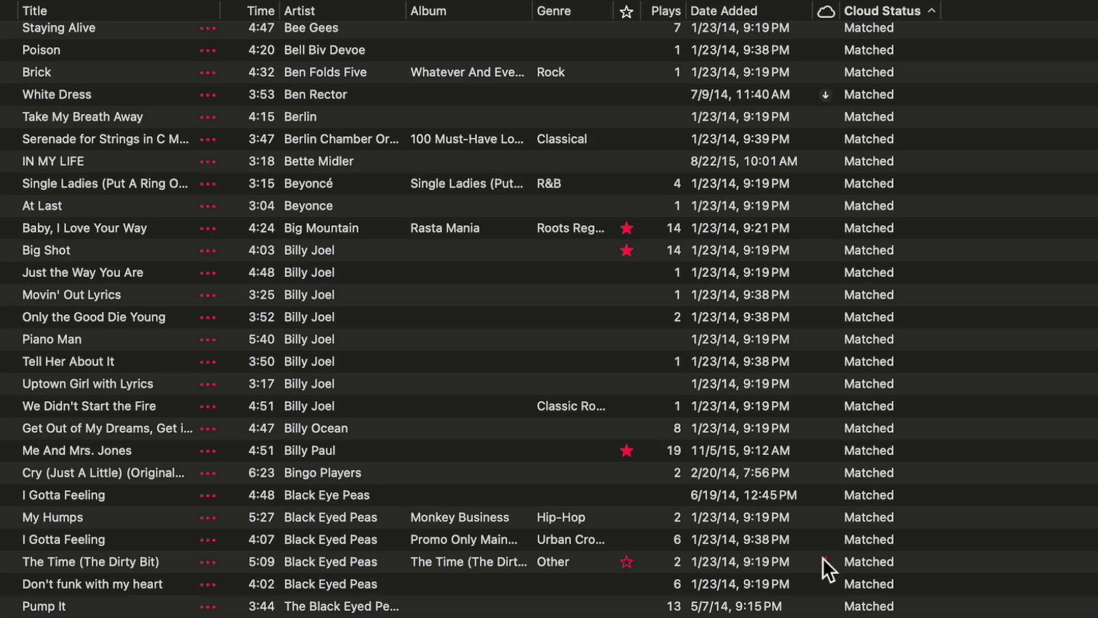
scroll(822, 559, "down", 20)
scroll(823, 559, "down", 20)
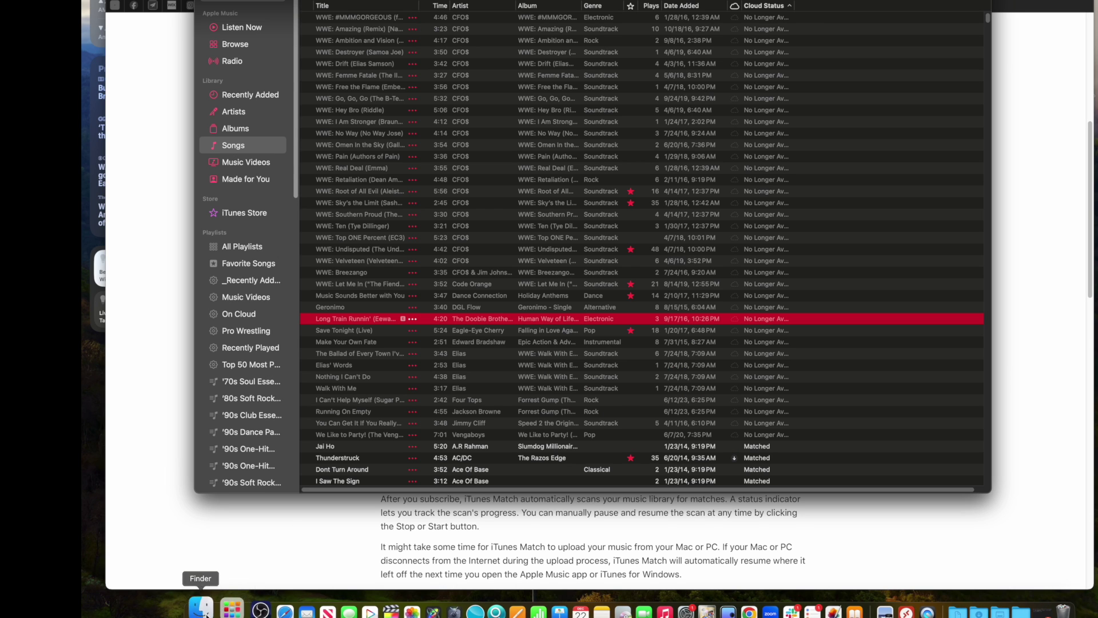
Step: Add the Natalie Cole - This Will Be mp3 from Finder to Music, then sort by Date Added
left_click(203, 606)
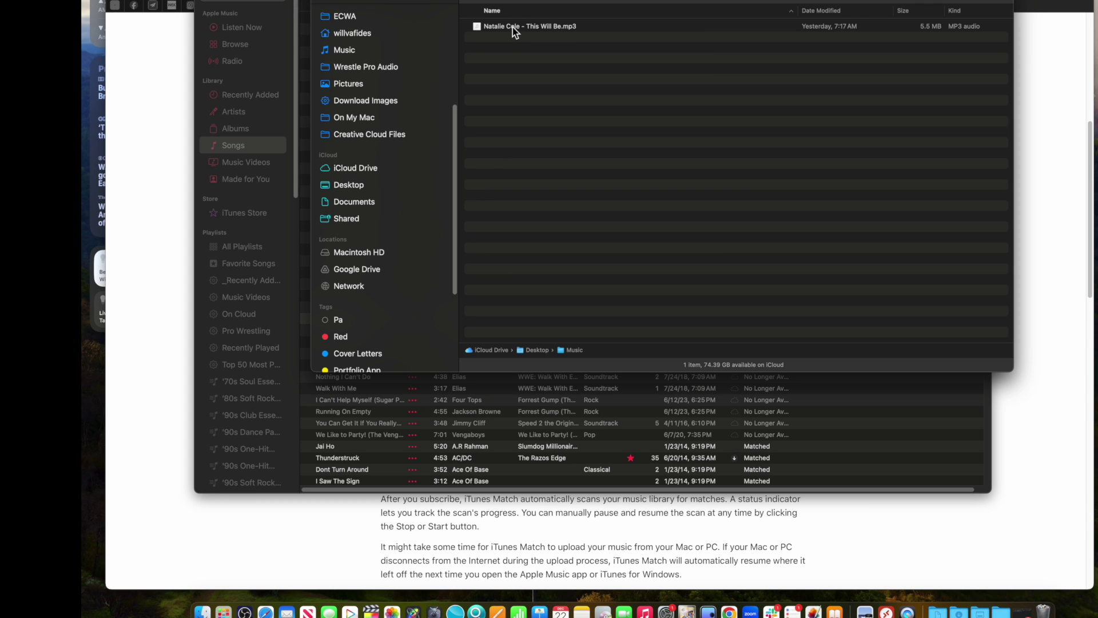
left_click_drag(513, 27, 646, 603)
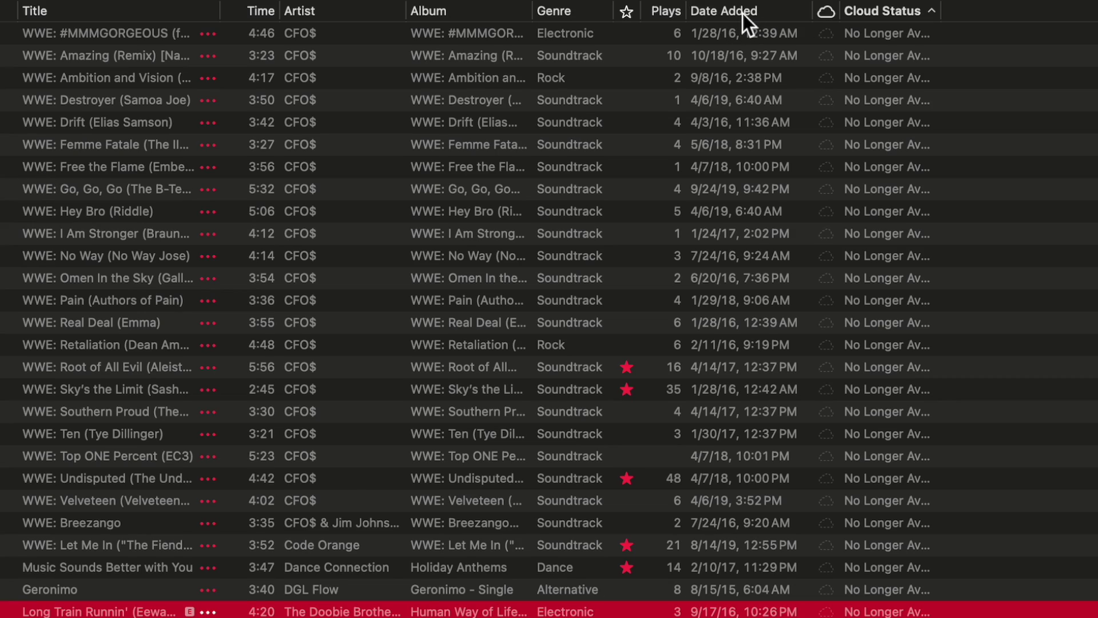
left_click(742, 14)
scroll(700, 111, "up", 10)
scroll(700, 111, "up", 10)
left_click(739, 10)
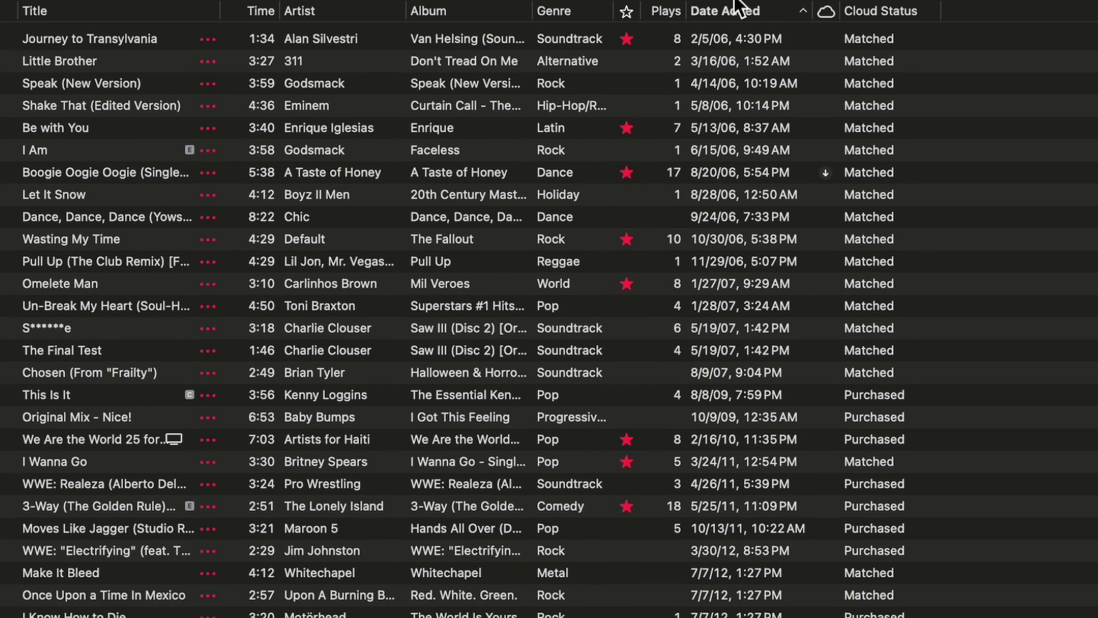
Step: Sort newest first, select the new song and delete 'Natalie Cole' from its title
left_click(734, 9)
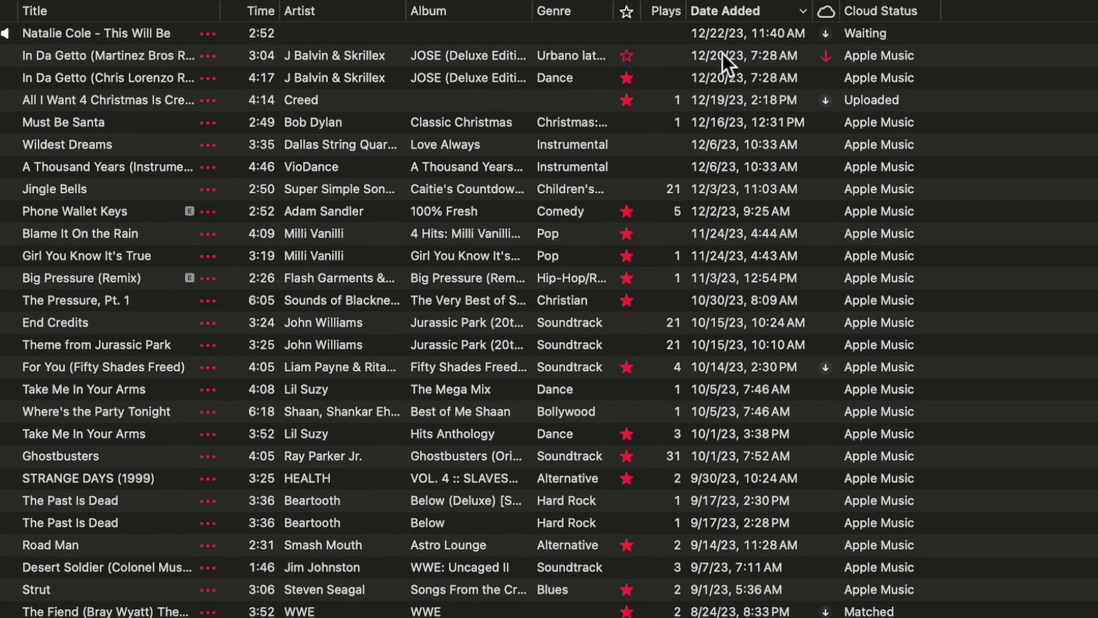
left_click(104, 32)
left_click(84, 31)
left_click(80, 36)
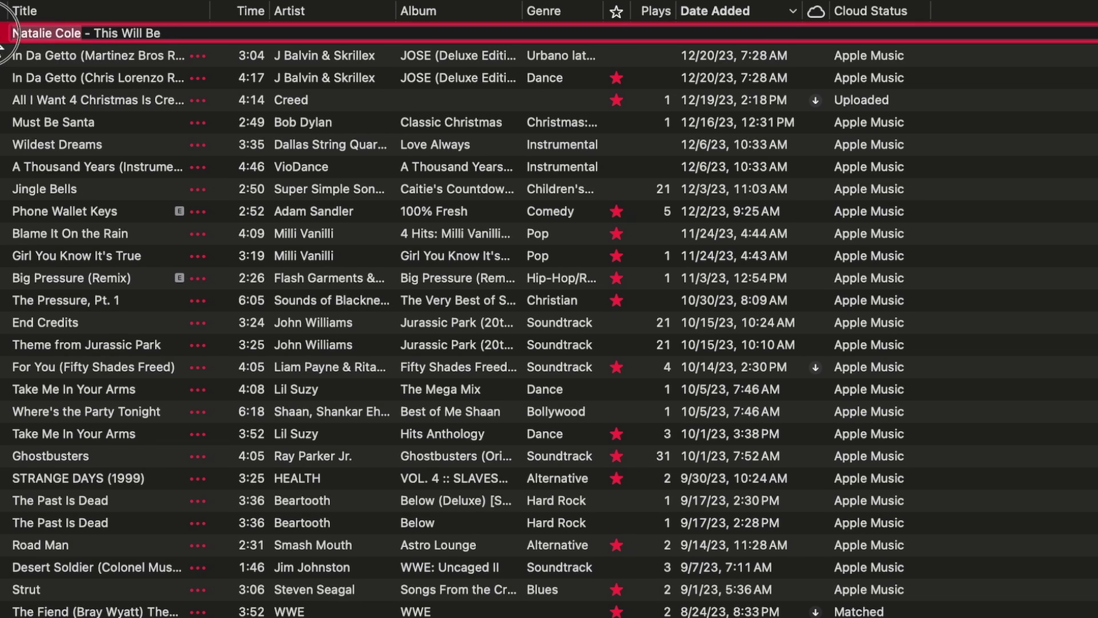
left_click_drag(82, 35, 2, 46)
key("super+c")
key("BackSpace")
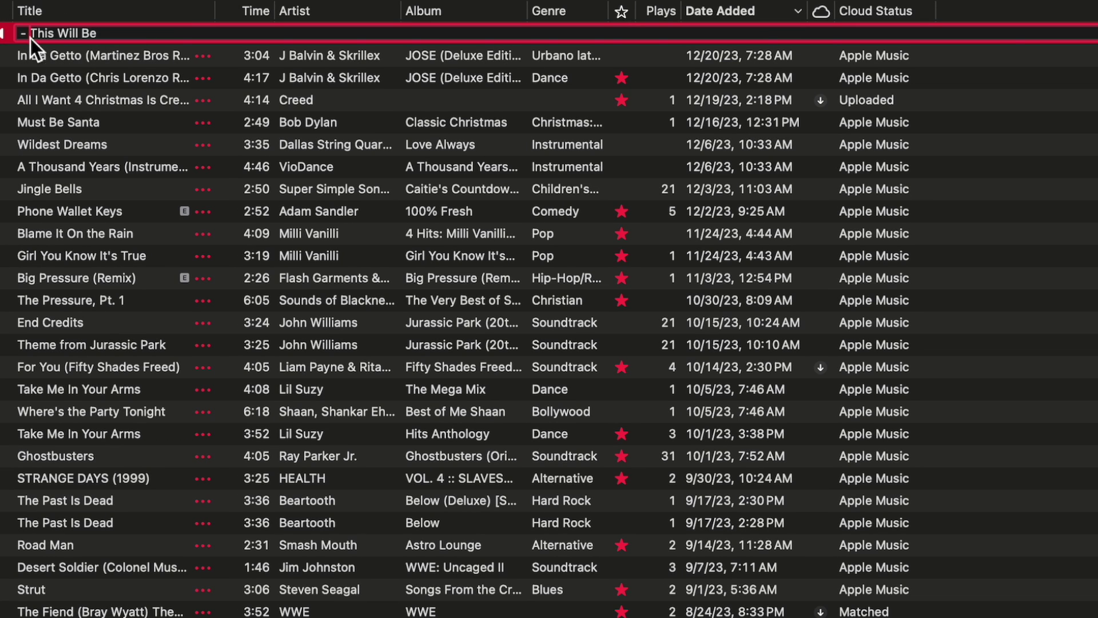
Step: Finish the title as 'This Will Be' and set its artist to Natalie Cole
left_click(30, 37)
key("BackSpace")
key("BackSpace")
key("Tab")
key("super+v")
left_click(230, 143)
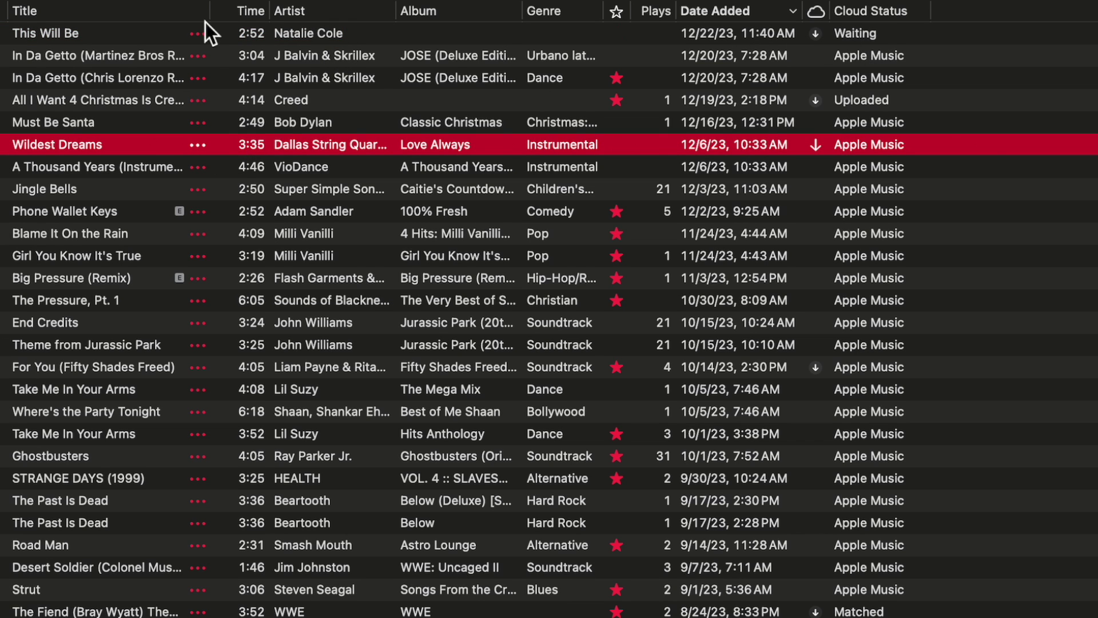
left_click(134, 42)
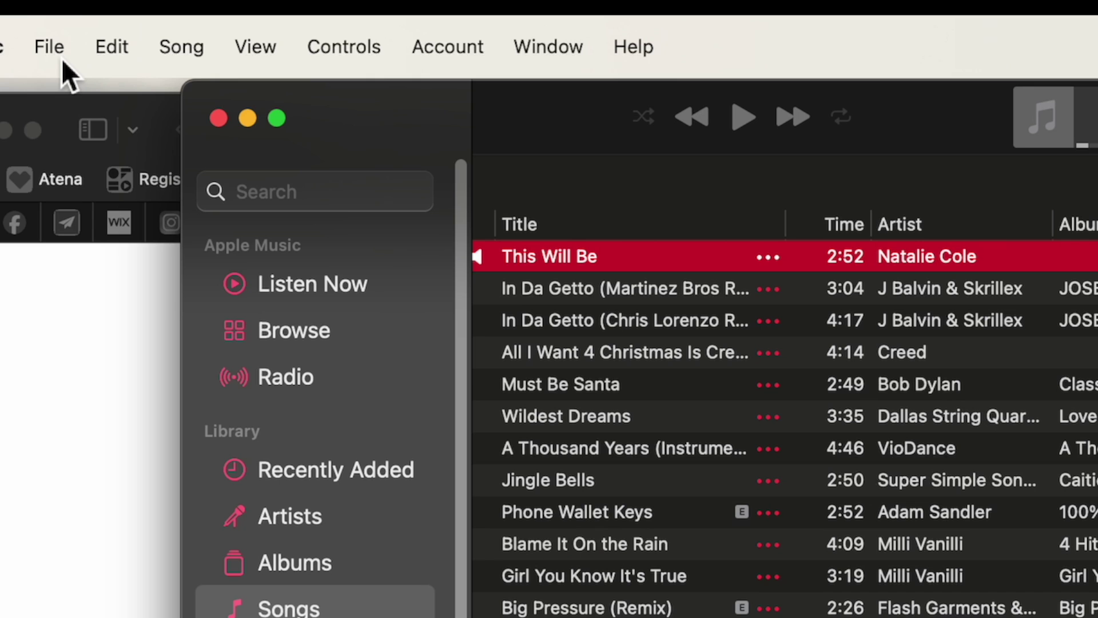
Step: Run File > Library > Update Cloud Library and open the Activity window for its progress
left_click(57, 54)
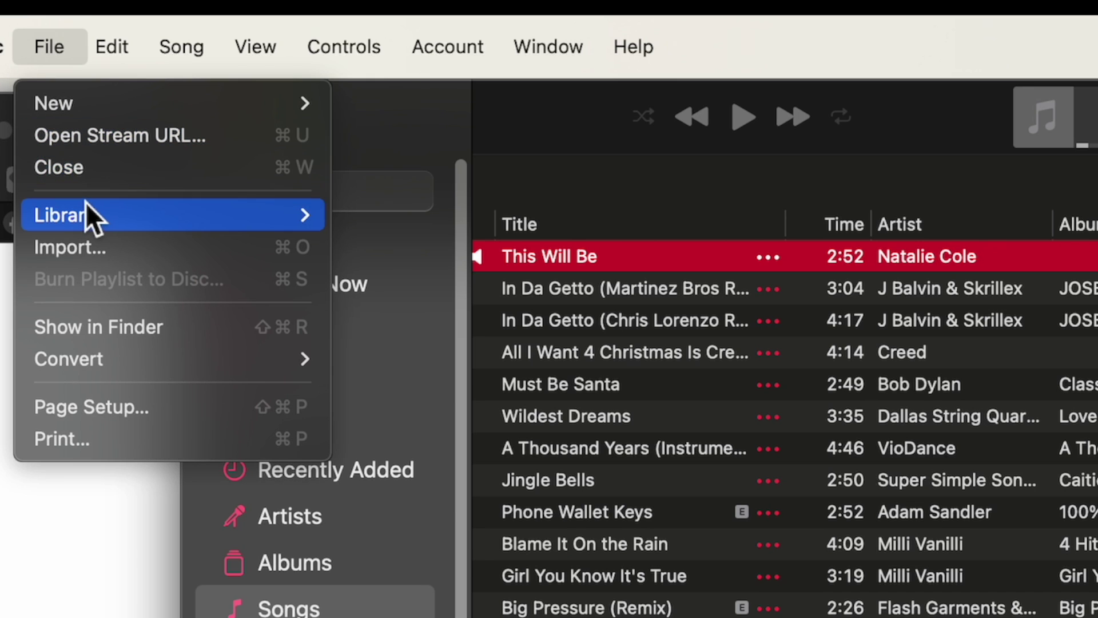
mouse_move(86, 208)
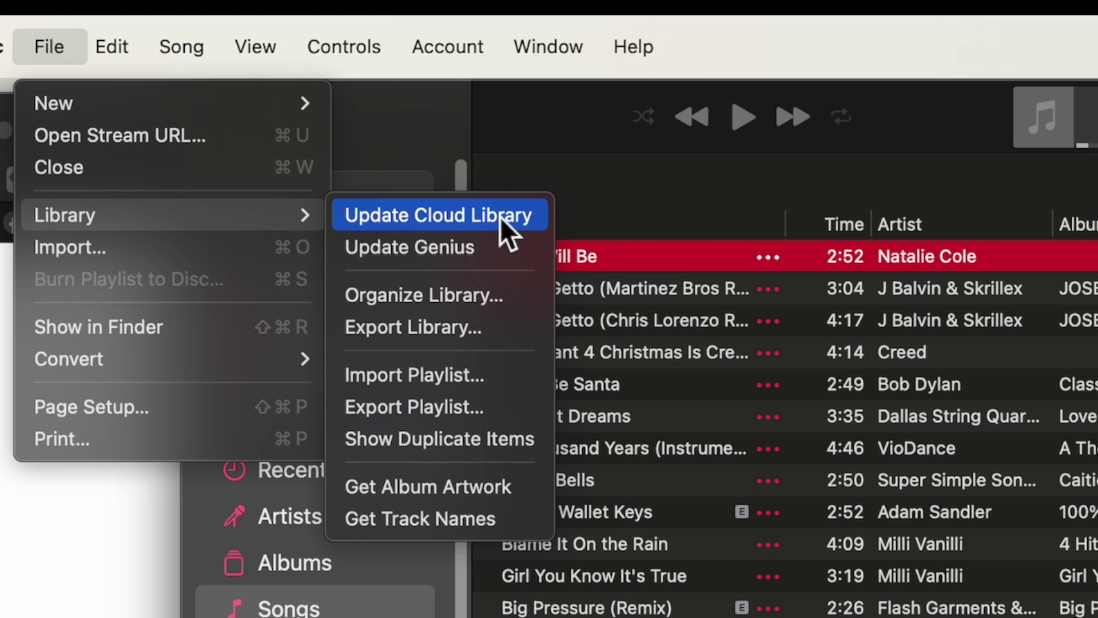
left_click(434, 215)
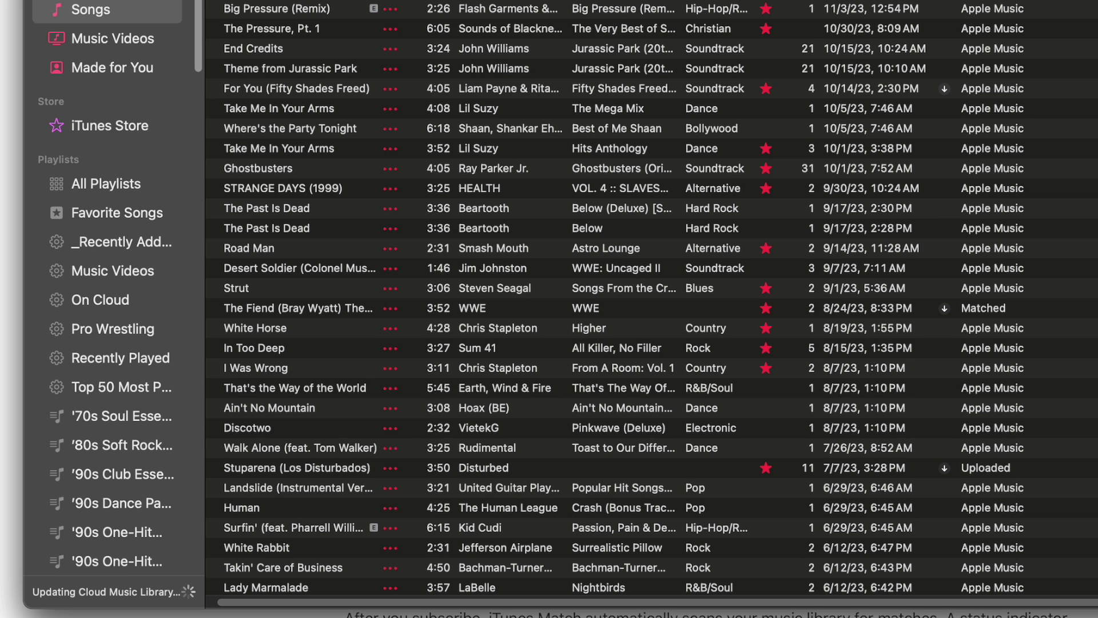
left_click(123, 590)
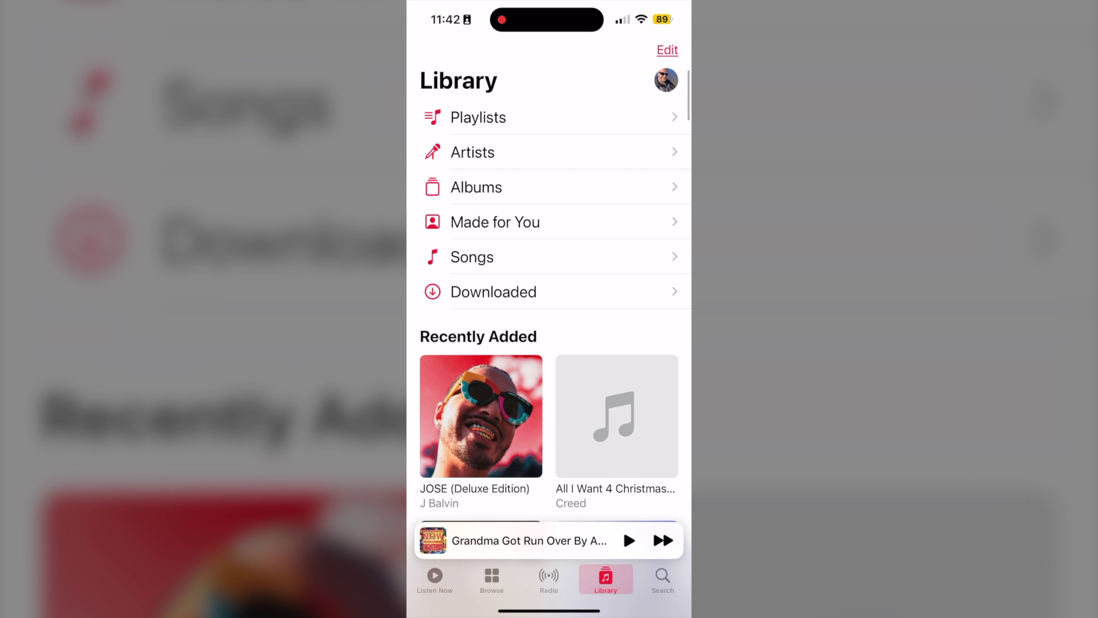
Step: Open the Songs list on the iPhone and start a search within it
left_click(473, 255)
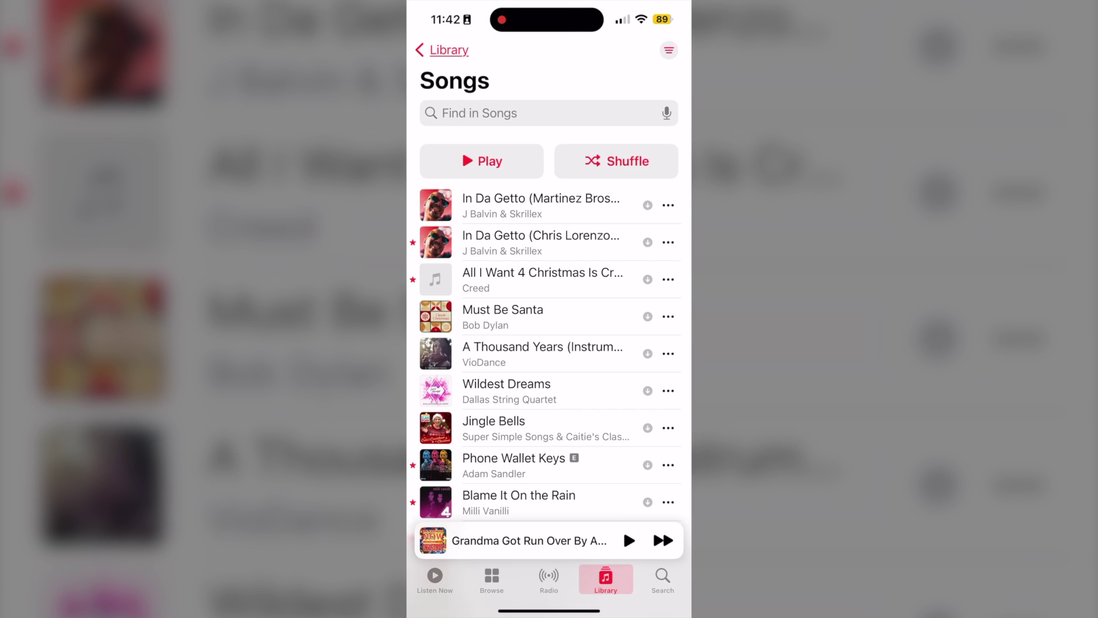
left_click(480, 113)
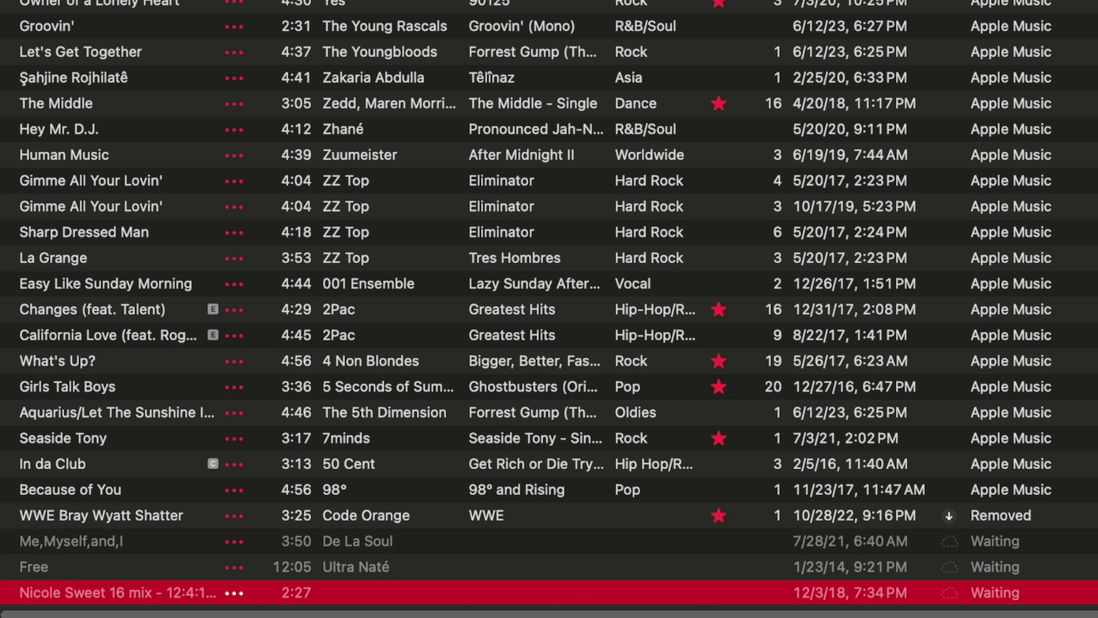
Step: Select the waiting song Me,Myself,and,I and the last waiting track at the list's end
left_click(148, 541)
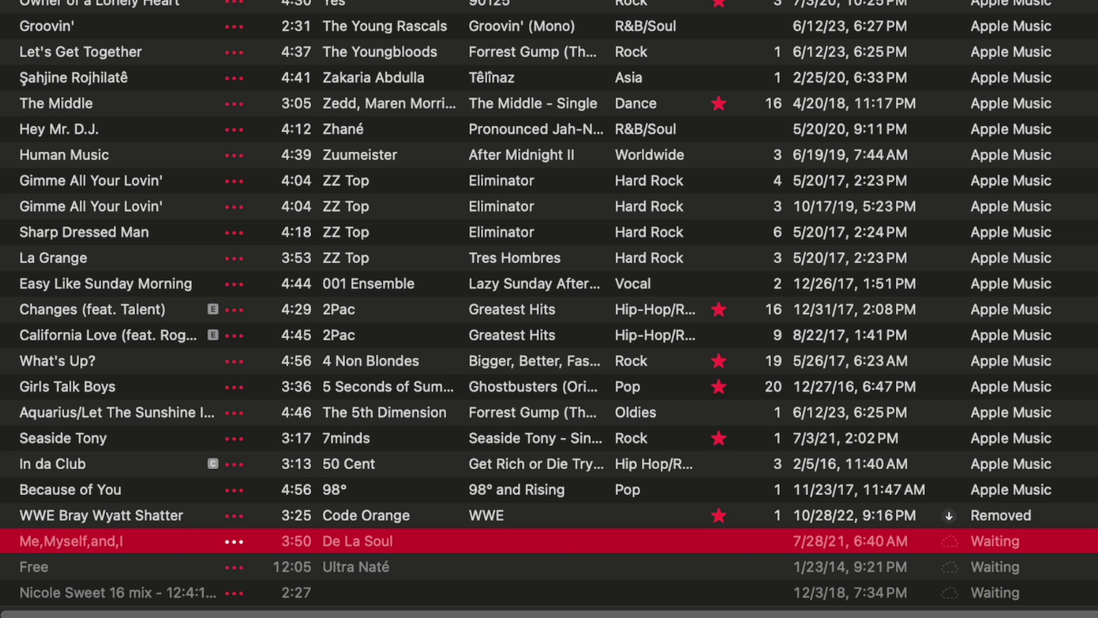
left_click(127, 594)
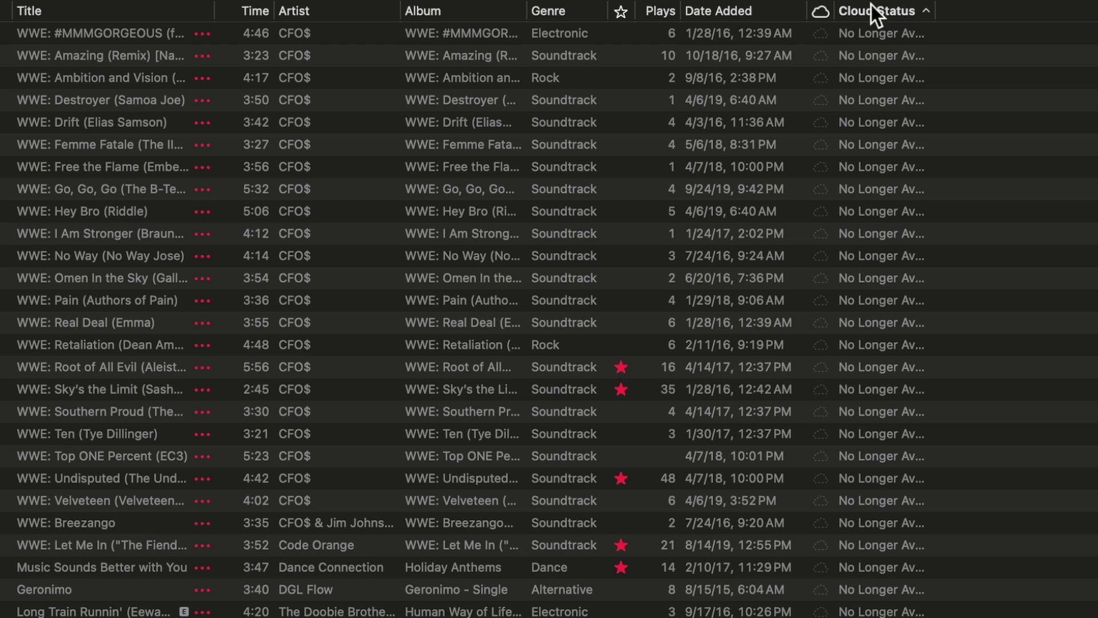
Step: Scroll down and select Geronimo and Save Tonight (Live) to check their Cloud Status
scroll(847, 508, "down", 5)
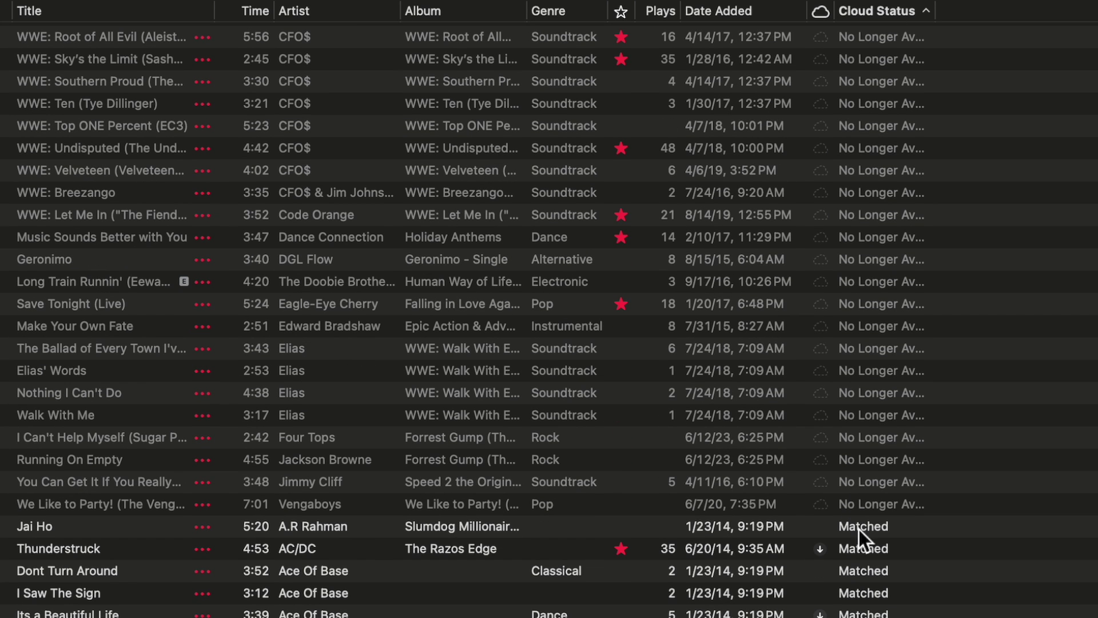
left_click(66, 261)
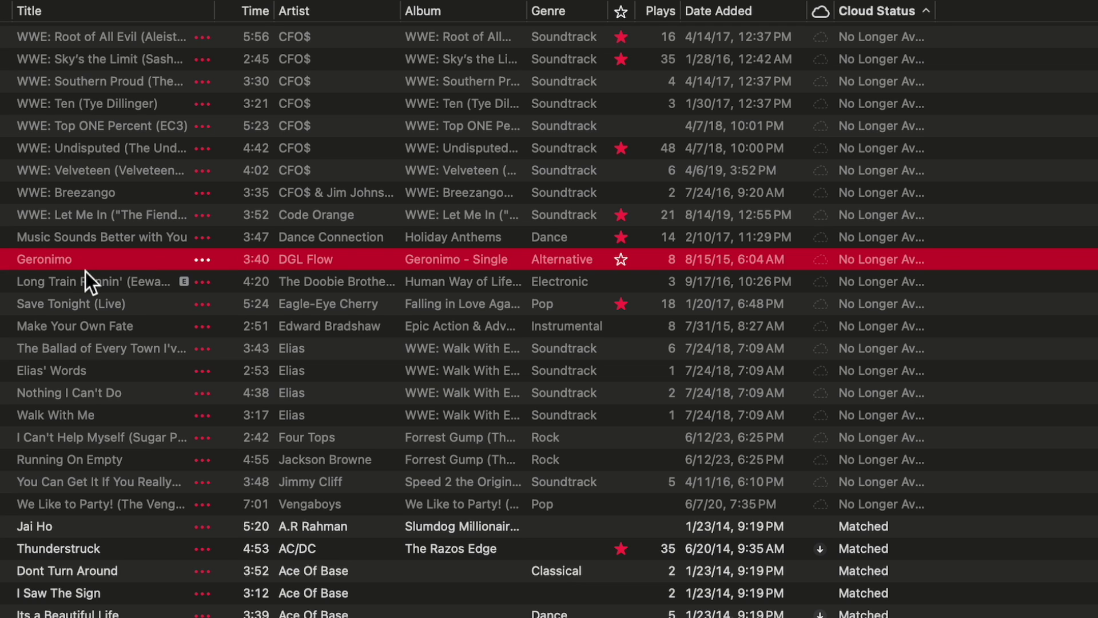
left_click(106, 305)
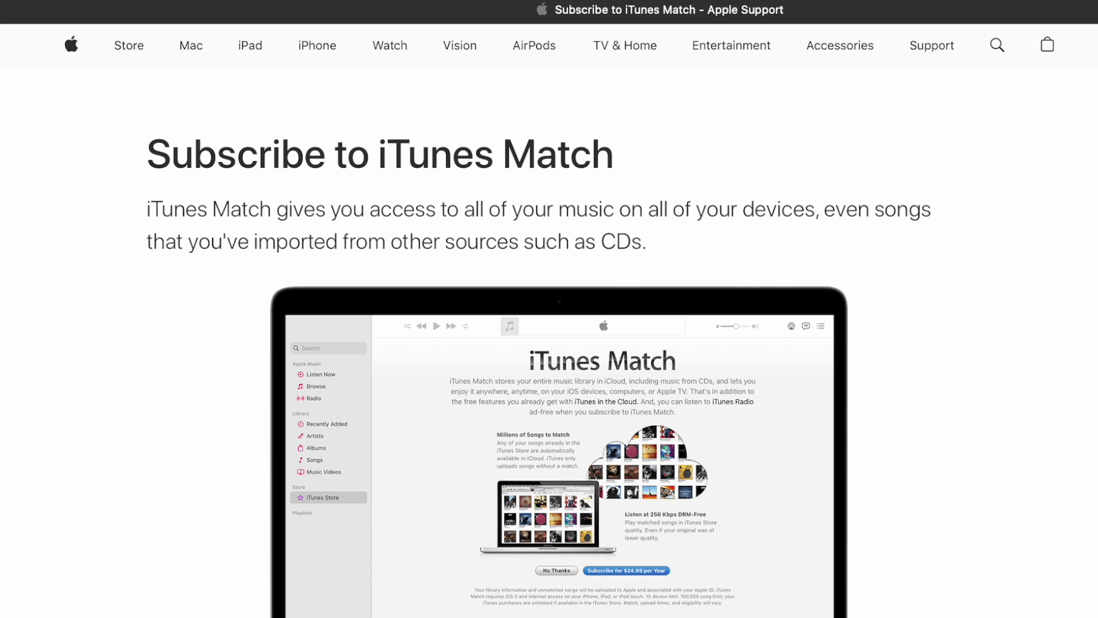
scroll(549, 309, "down", 20)
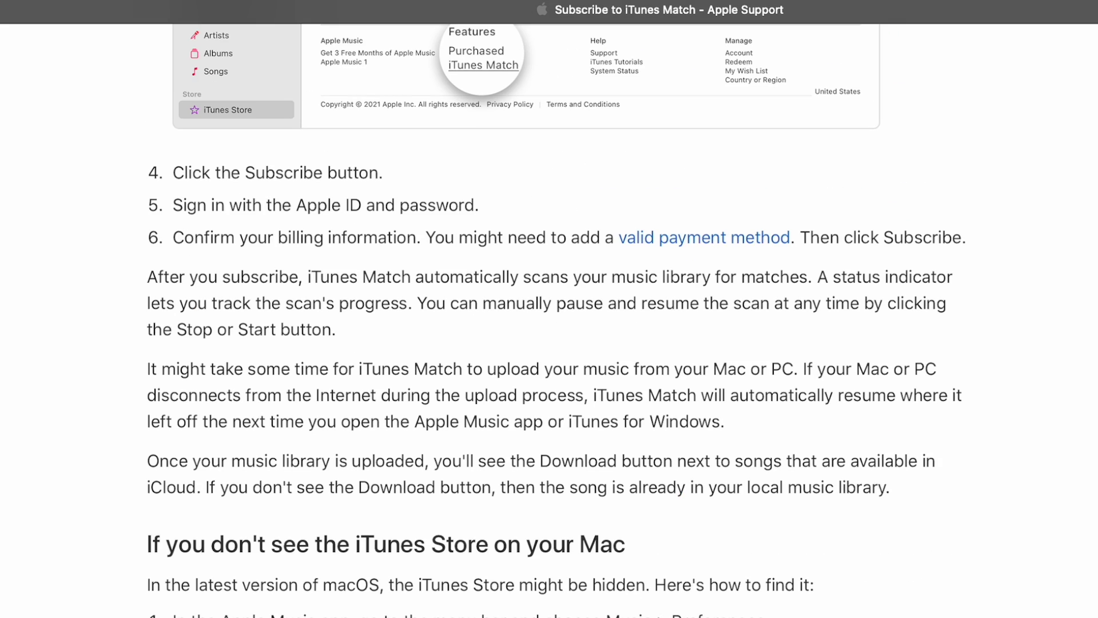
scroll(556, 320, "down", 10)
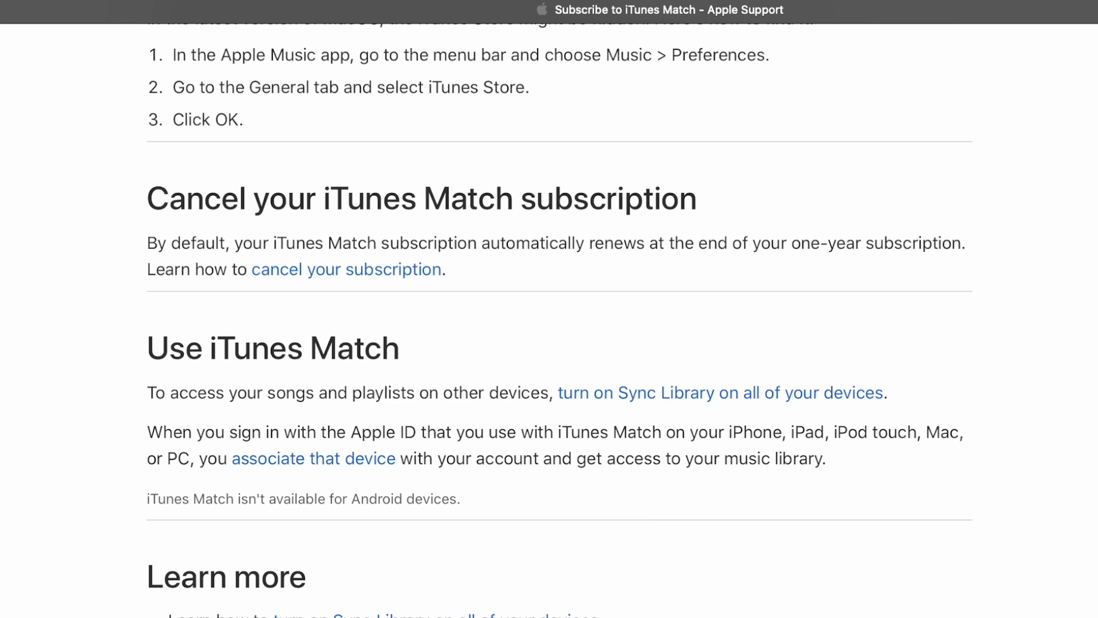
scroll(549, 309, "up", 20)
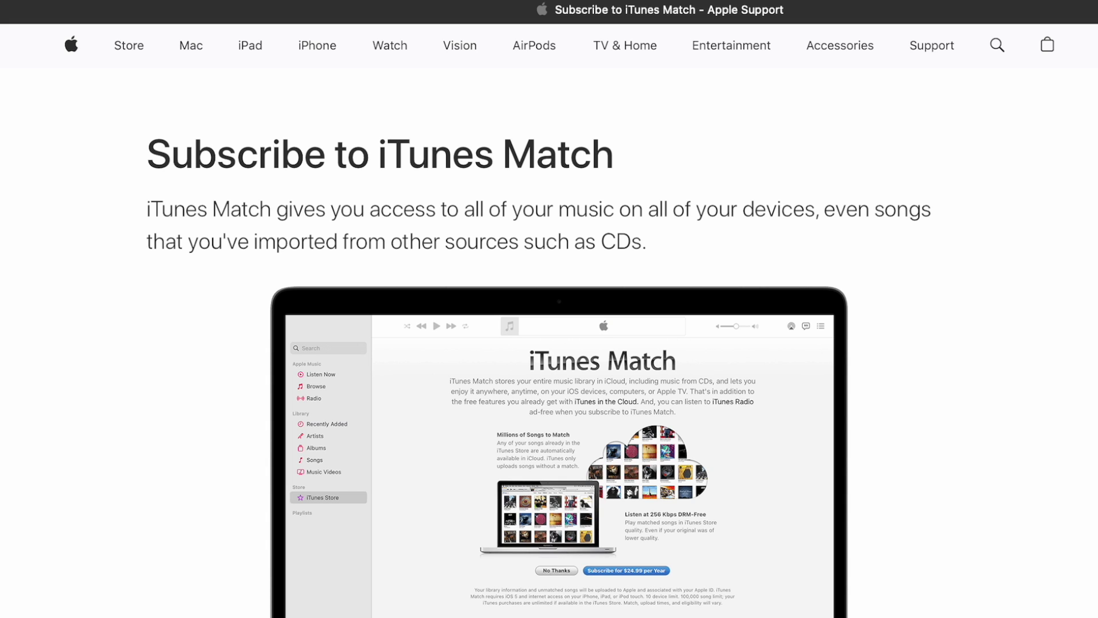
scroll(548, 309, "down", 2)
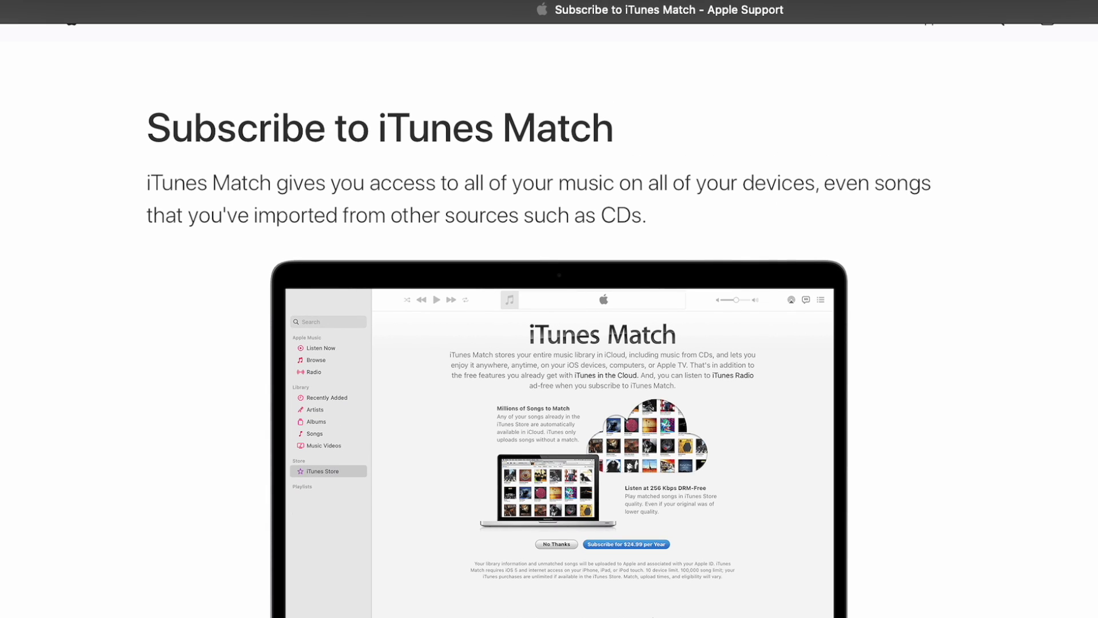